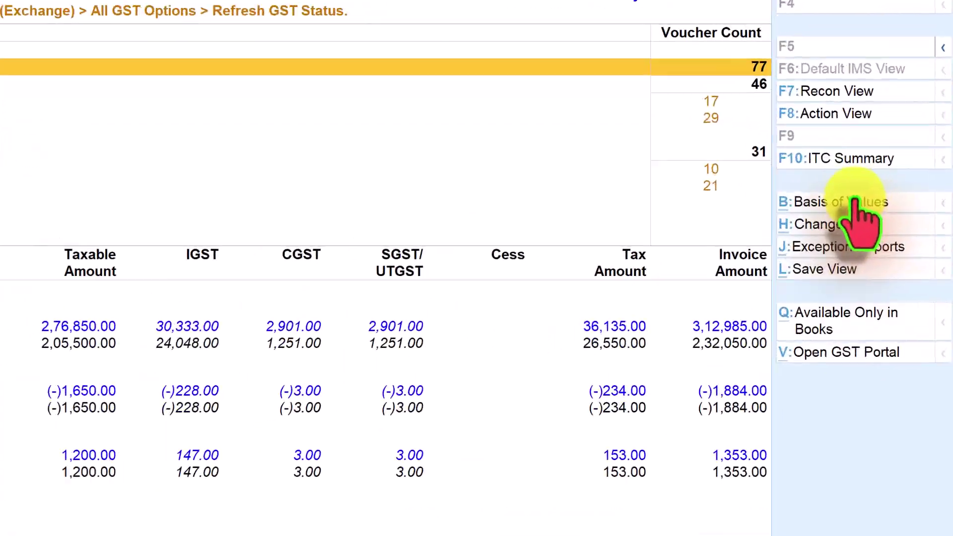
# - Filter the IMS report to Pending action status and drill into B2B Invoices
pyautogui.click(855, 201)
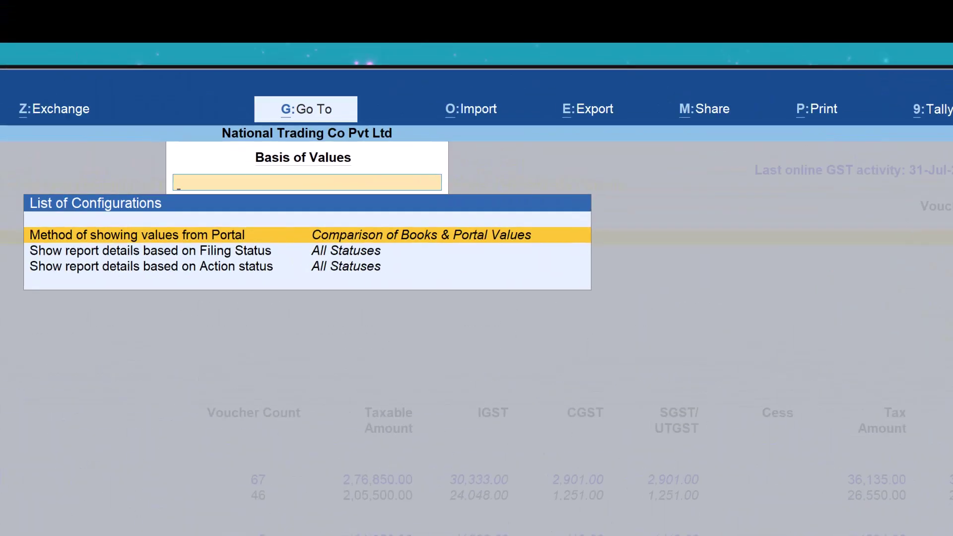
pyautogui.press('Down')
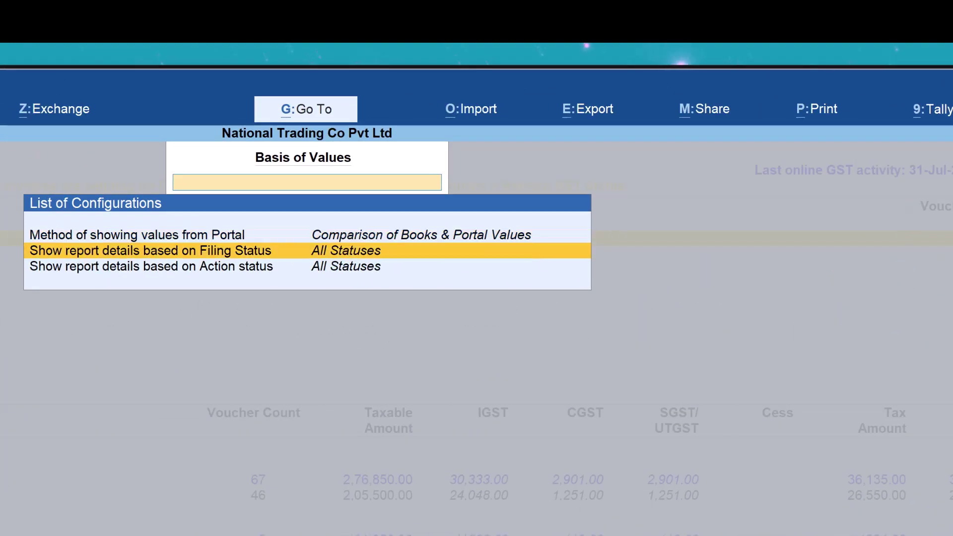
pyautogui.click(351, 268)
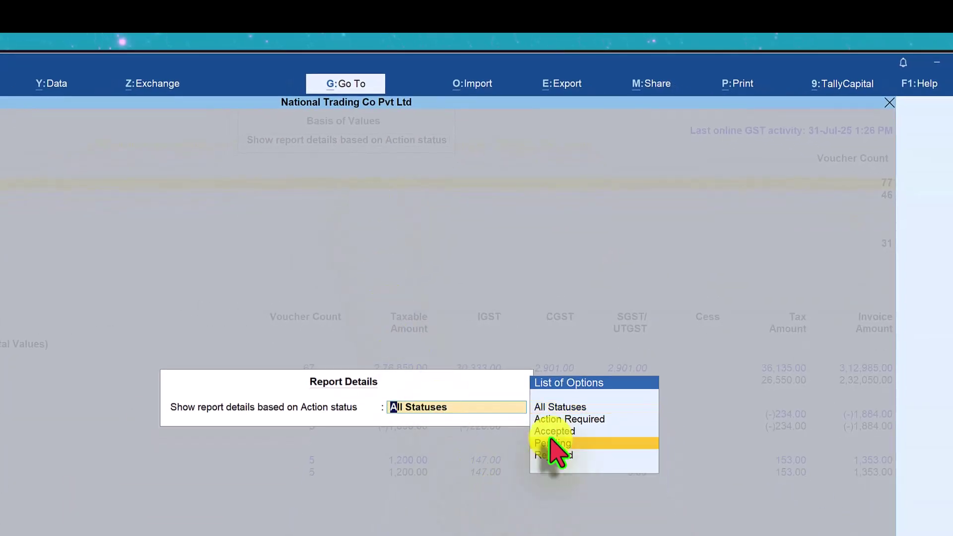
pyautogui.click(551, 442)
pyautogui.hotkey('ctrl', 'a')
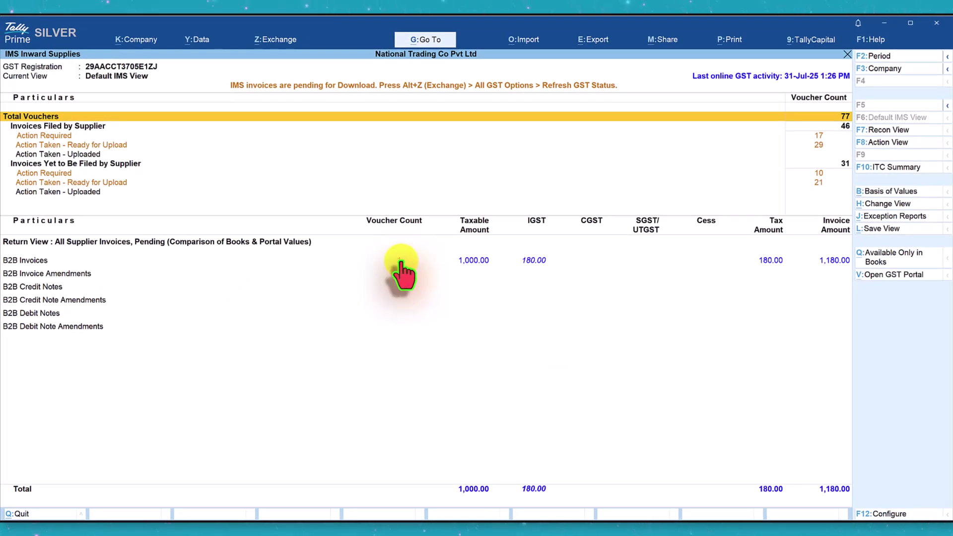
pyautogui.click(38, 262)
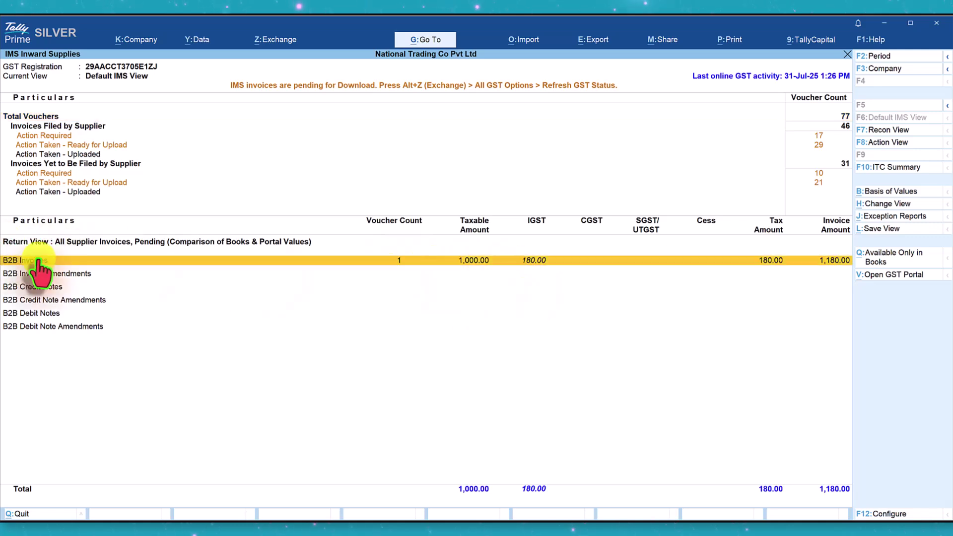
pyautogui.click(39, 262)
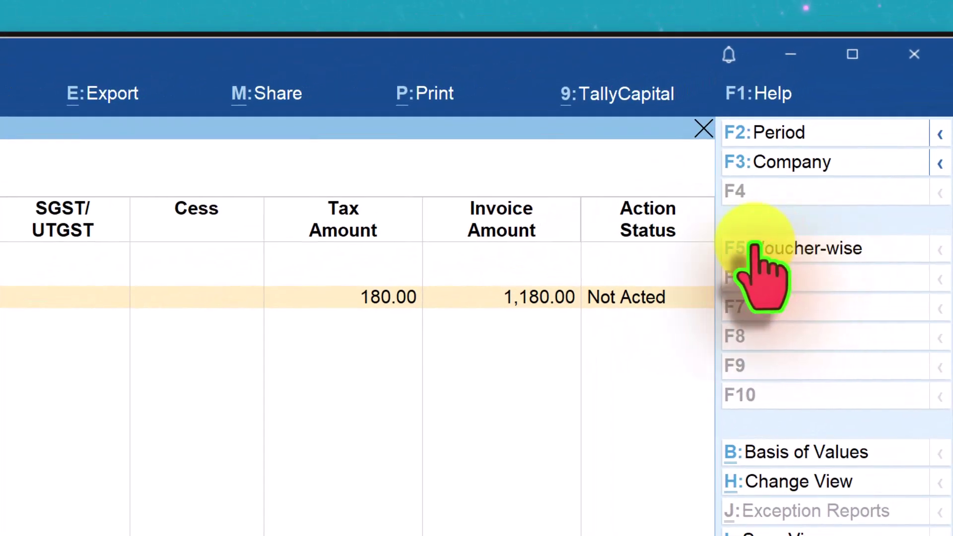
# - Switch to the summary view and set the 1,180.00 pending invoice's action status to Accepted
pyautogui.click(818, 248)
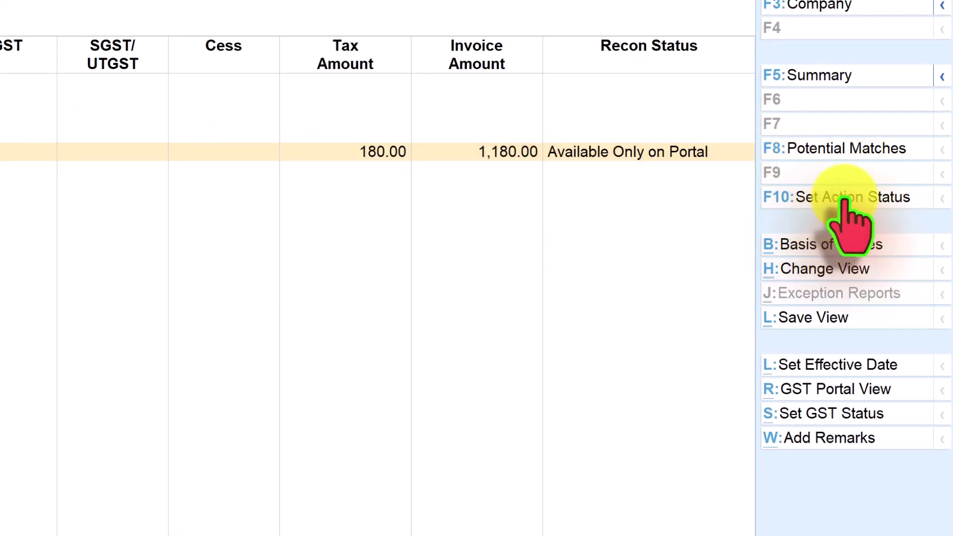
pyautogui.click(835, 199)
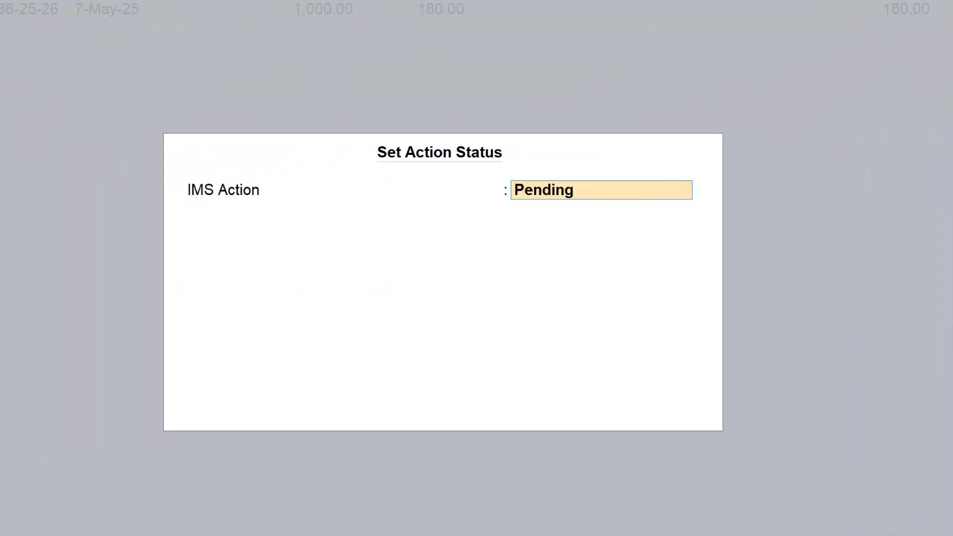
pyautogui.press('BackSpace')
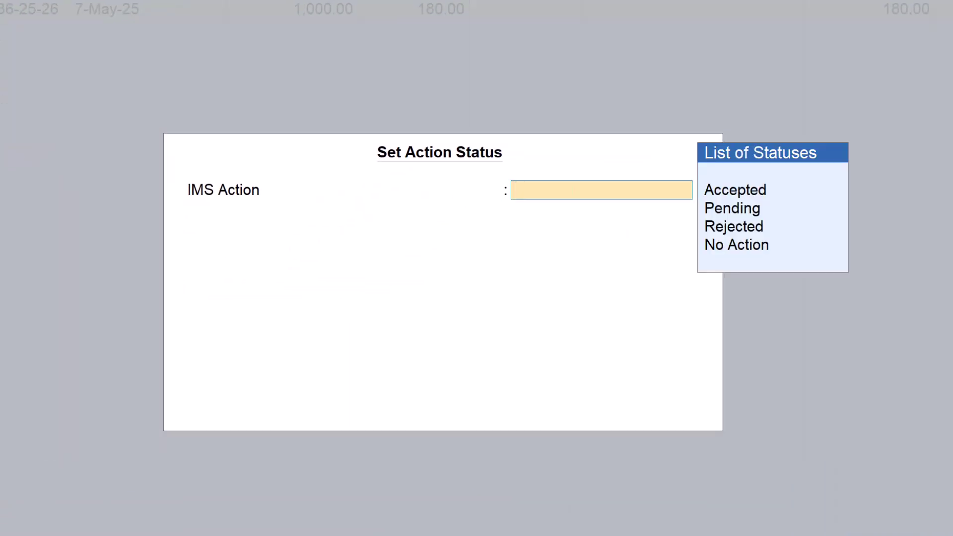
pyautogui.press('Up')
pyautogui.press('Down')
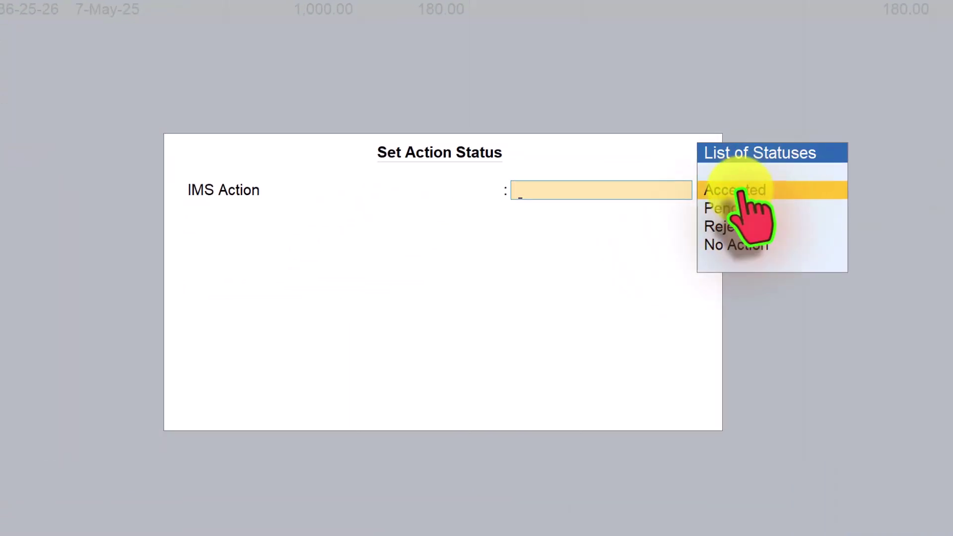
pyautogui.click(738, 191)
pyautogui.press('Return')
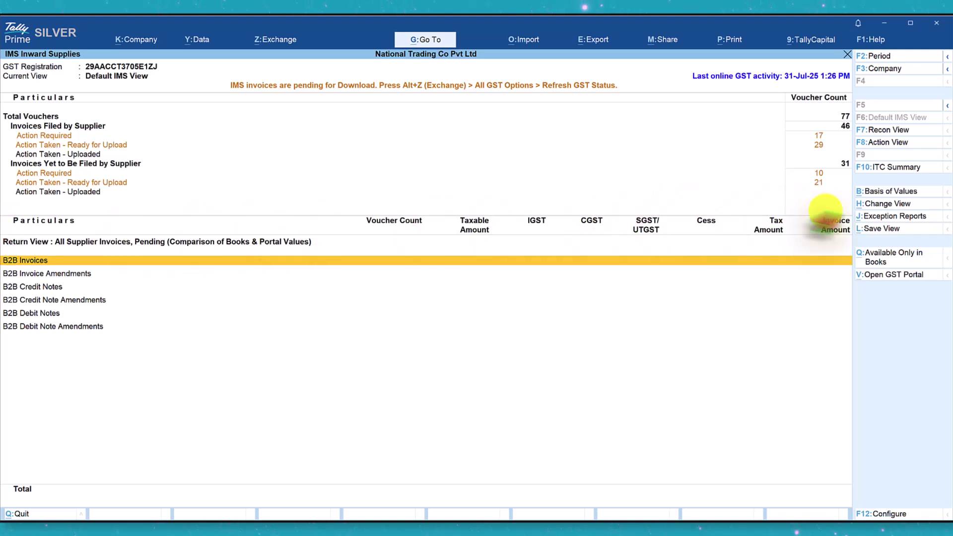
# - Filter the report to Rejected action status, showing the single 560.00 invoice
pyautogui.click(890, 192)
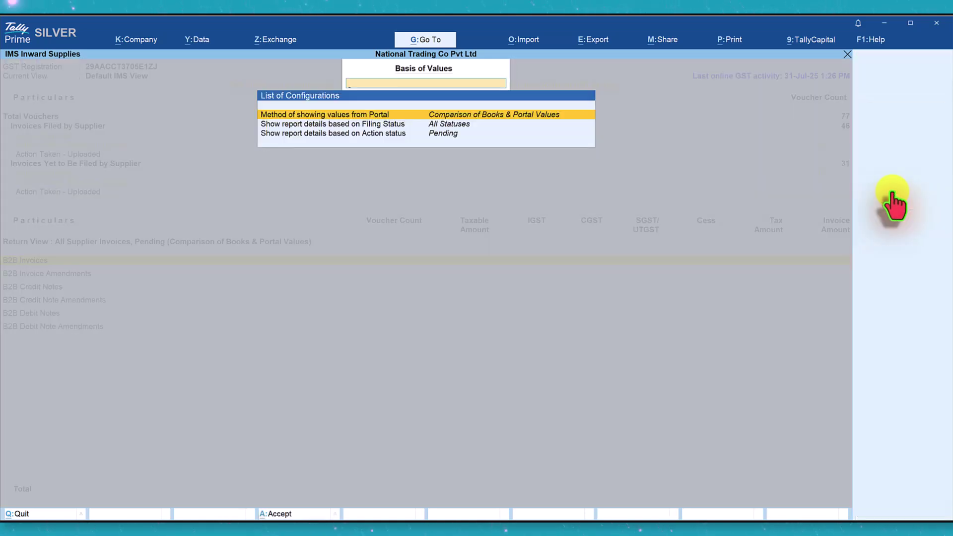
pyautogui.press('Down')
pyautogui.press('Down')
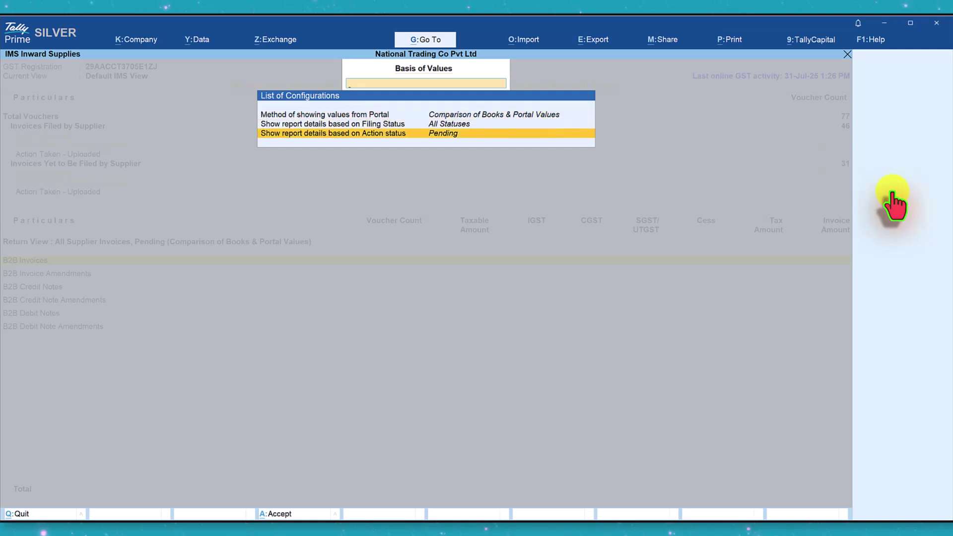
pyautogui.press('Return')
pyautogui.press('Down')
pyautogui.press('Return')
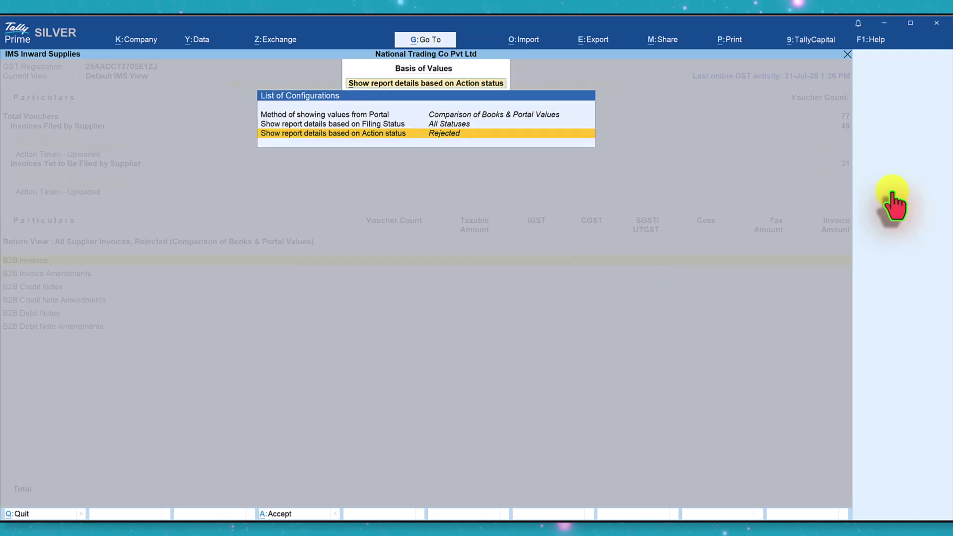
pyautogui.hotkey('ctrl', 'a')
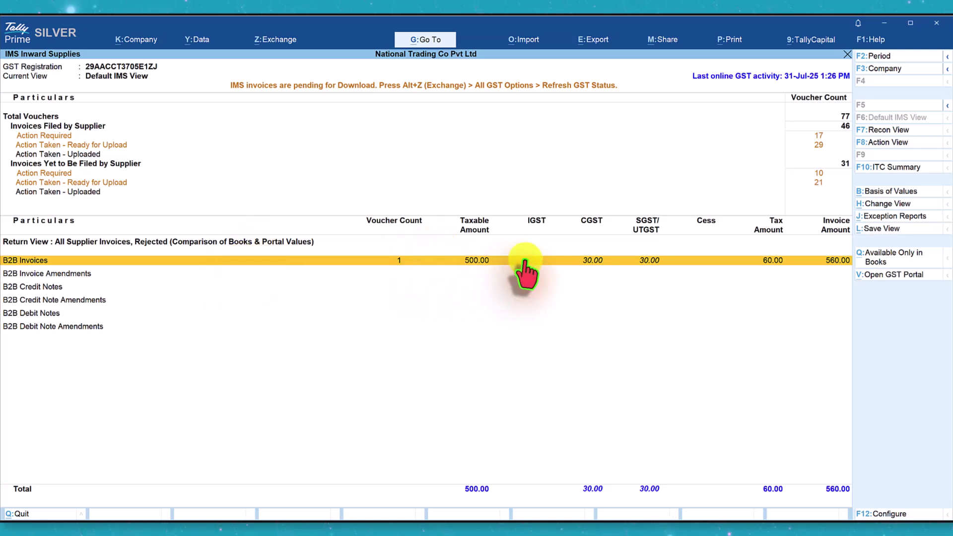
# - Reset the action status filter to All Statuses, listing 67 B2B invoices worth 3,12,985.00
pyautogui.click(897, 191)
pyautogui.press('Down')
pyautogui.press('Down')
pyautogui.press('Return')
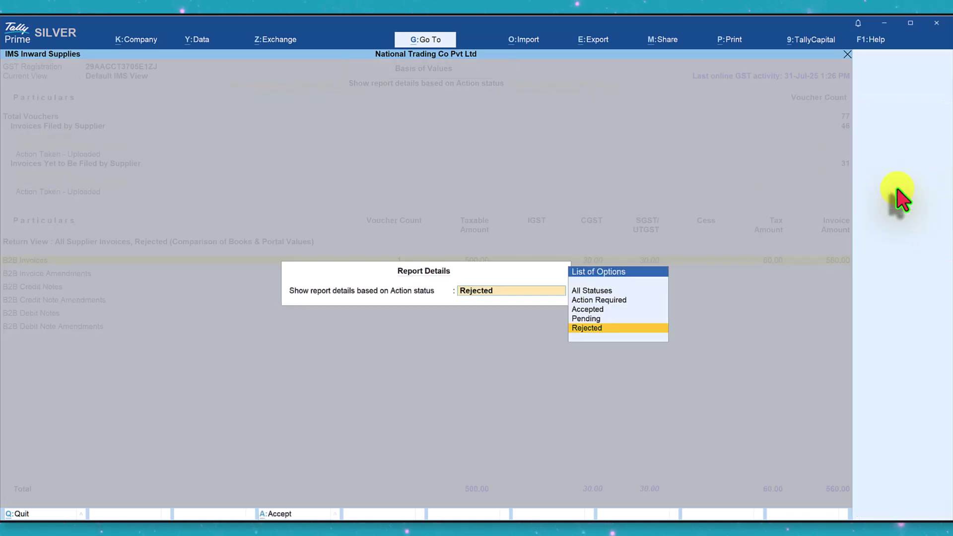
pyautogui.press('Up')
pyautogui.press('Up')
pyautogui.press('Up')
pyautogui.press('Up')
pyautogui.press('Return')
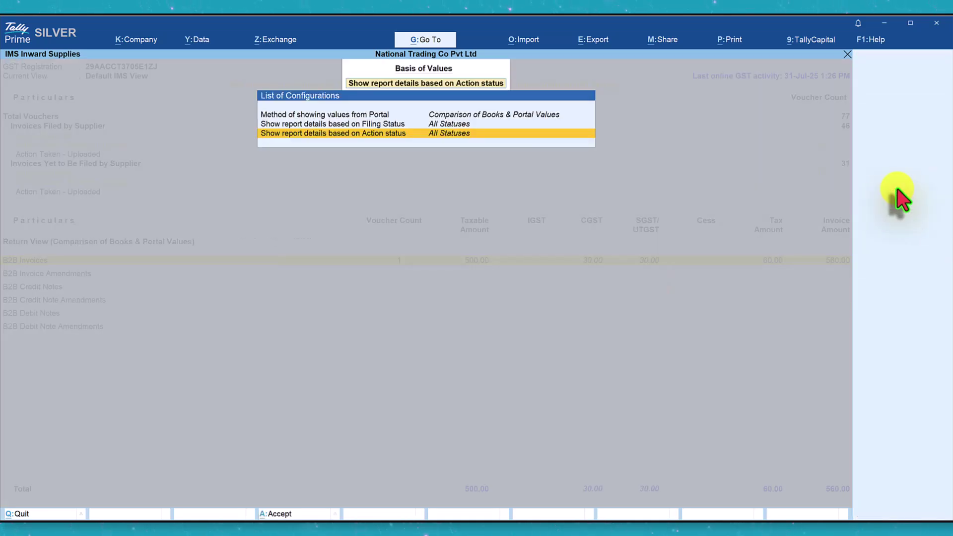
pyautogui.hotkey('ctrl', 'a')
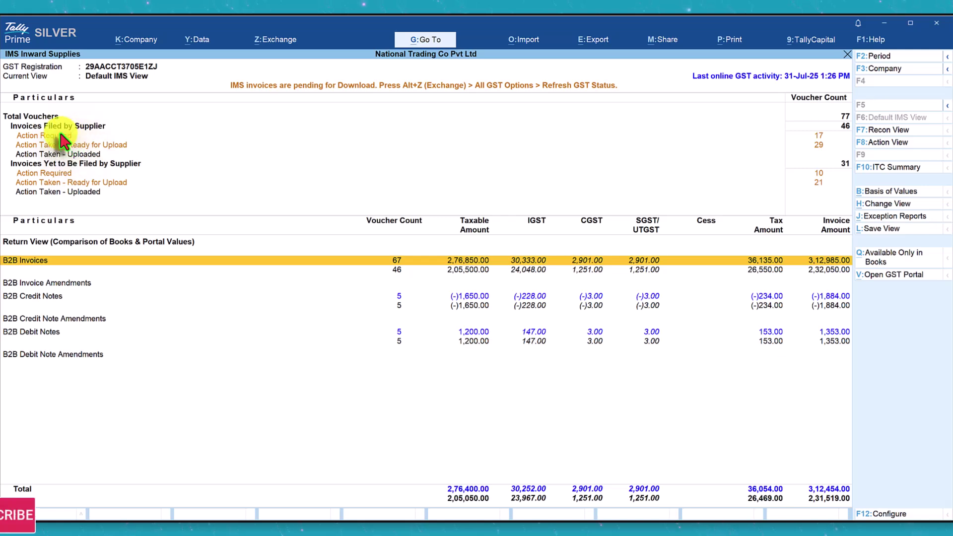
# - Open filed invoices needing action and select the reconciled invoices from RJ Traders down to PUR-5-25-26
pyautogui.click(62, 136)
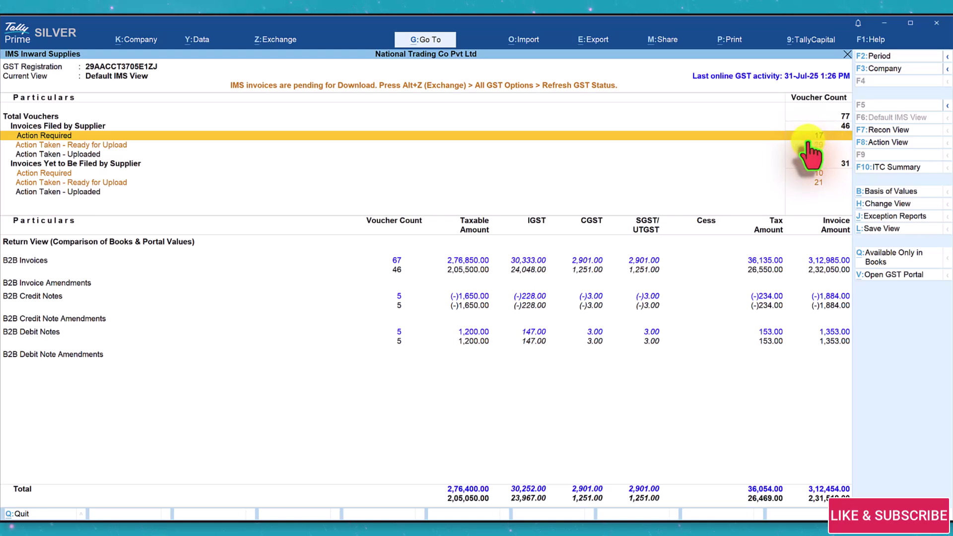
pyautogui.click(63, 136)
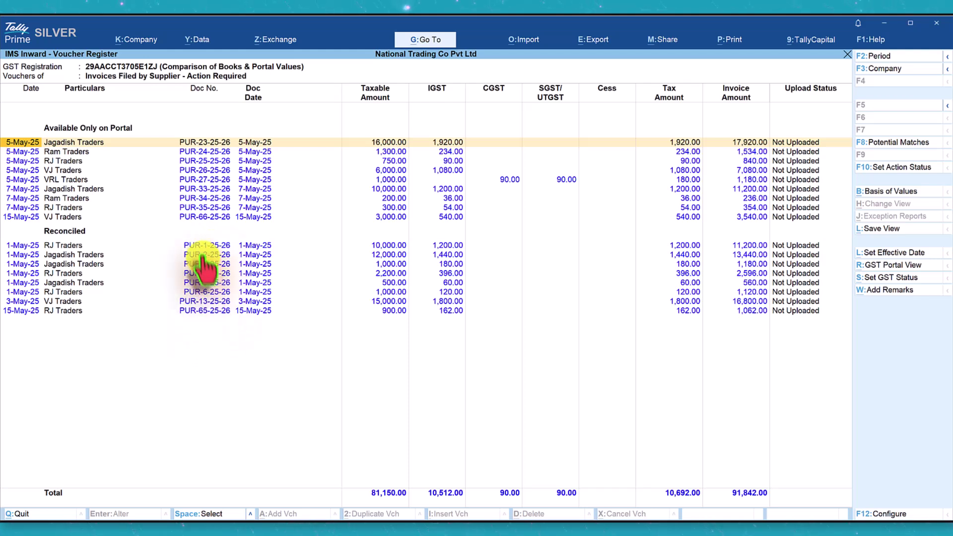
pyautogui.click(77, 245)
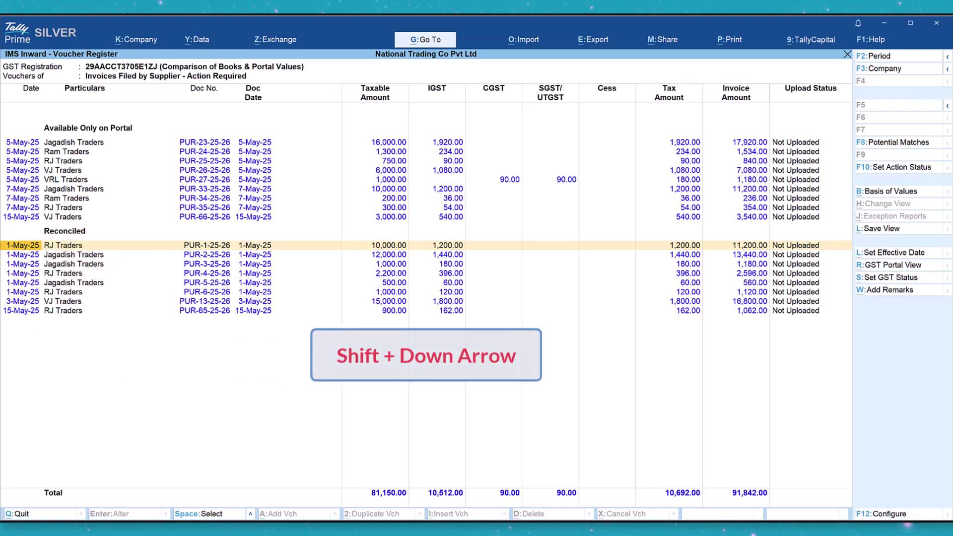
pyautogui.hotkey('shift', 'Down')
pyautogui.hotkey('shift', 'Down')
pyautogui.hotkey('shift', 'Down')
pyautogui.hotkey('shift', 'Down')
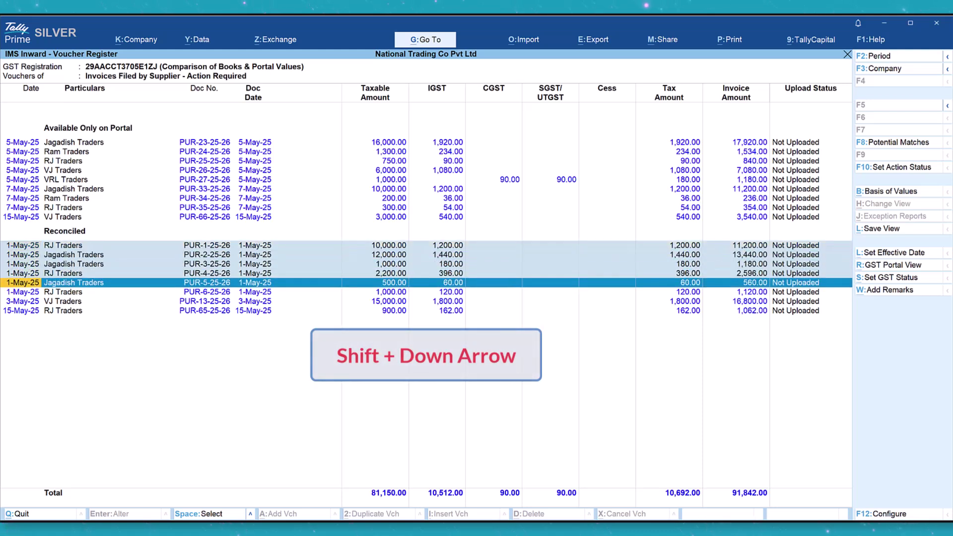
pyautogui.hotkey('shift', 'Down')
pyautogui.hotkey('shift', 'Down')
pyautogui.hotkey('shift', 'Down')
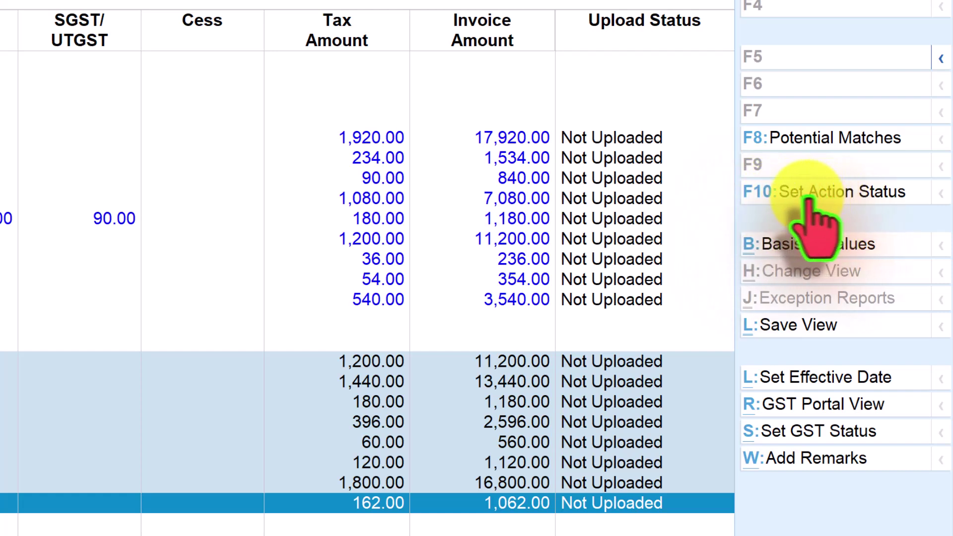
# - Set the selected reconciled invoices to Accepted and return to the IMS Inward Supplies summary
pyautogui.click(838, 192)
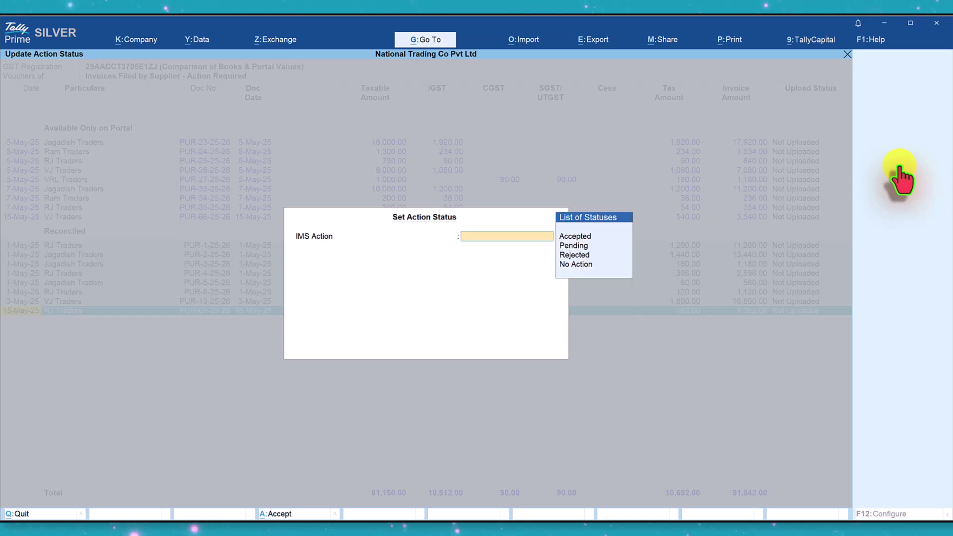
pyautogui.press('Up')
pyautogui.press('Up')
pyautogui.press('Up')
pyautogui.press('Up')
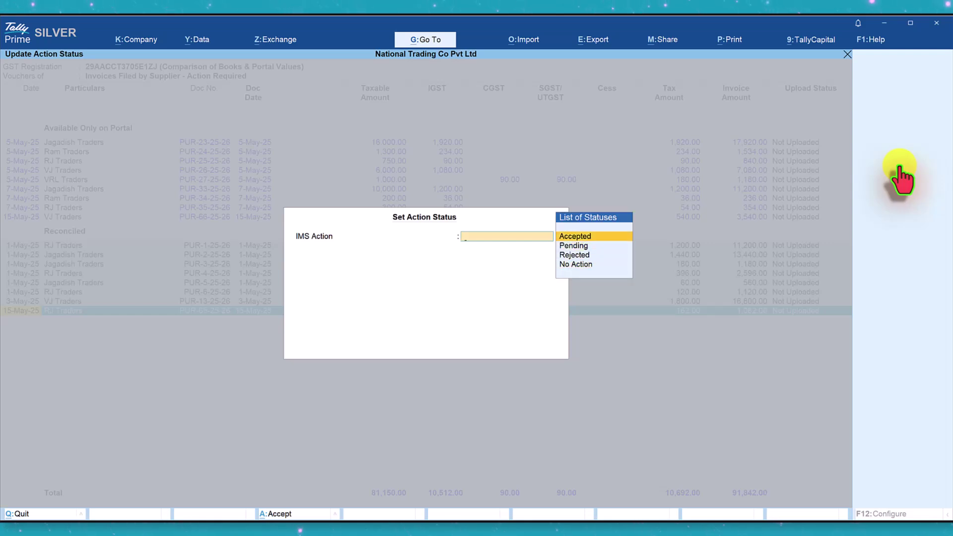
pyautogui.press('Return')
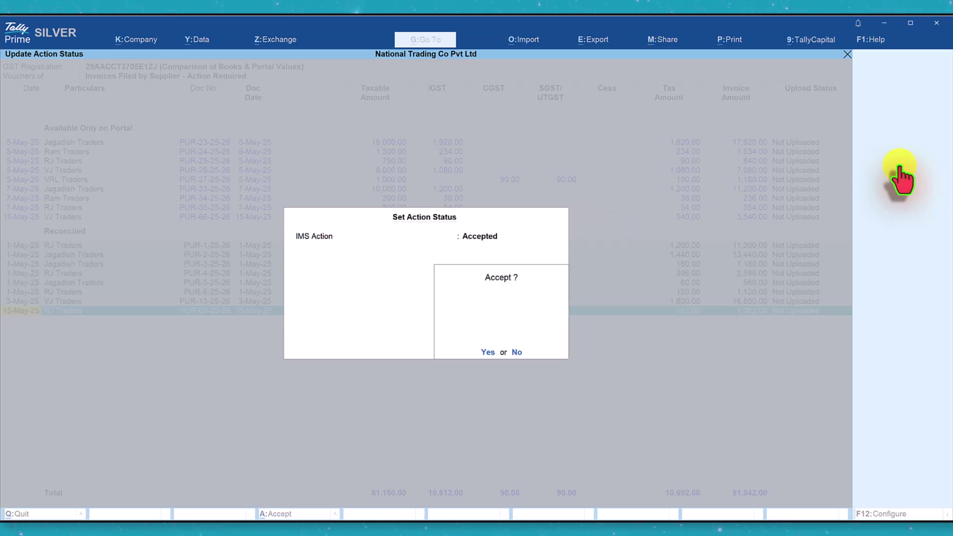
pyautogui.press('Return')
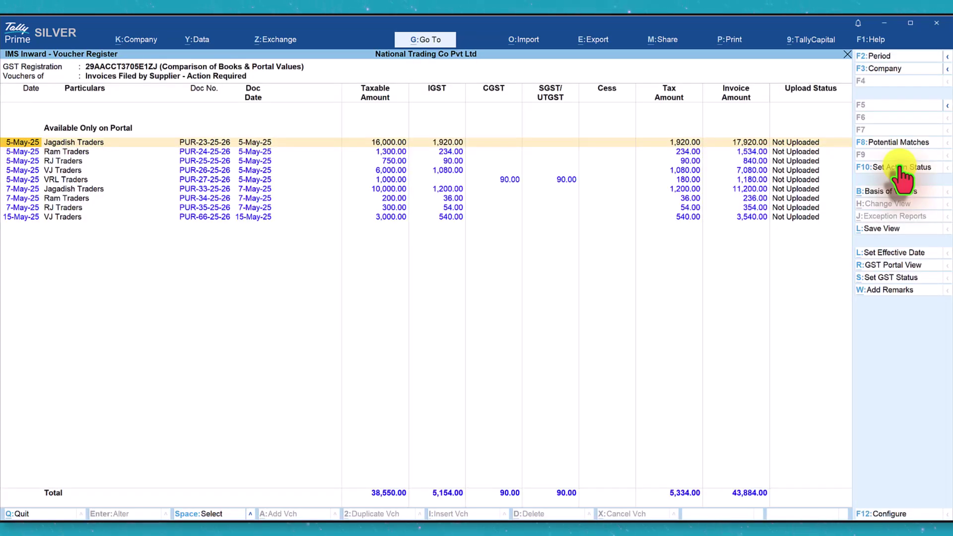
pyautogui.press('Escape')
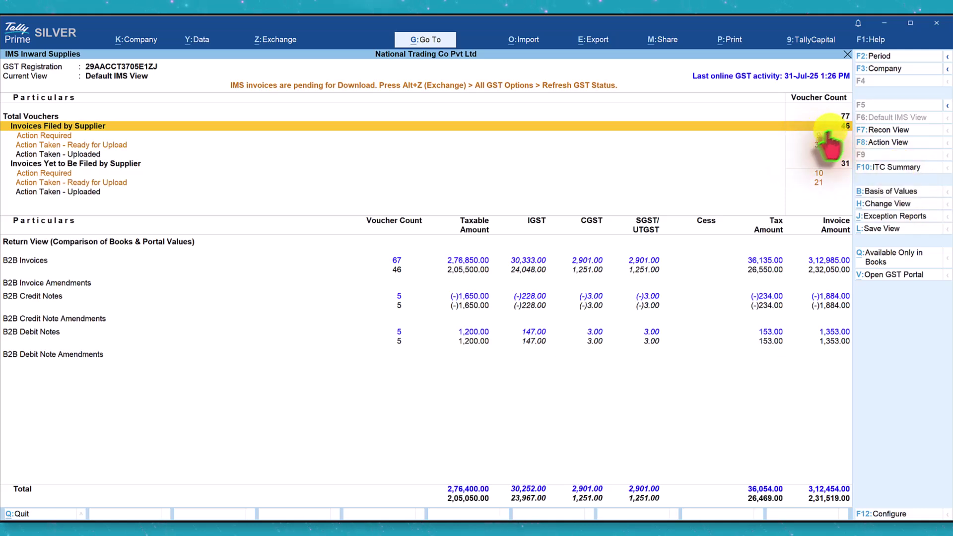
# - Drill into the 'Action Taken - Ready for Upload' invoices, totalling 1,30,256.00
pyautogui.click(43, 144)
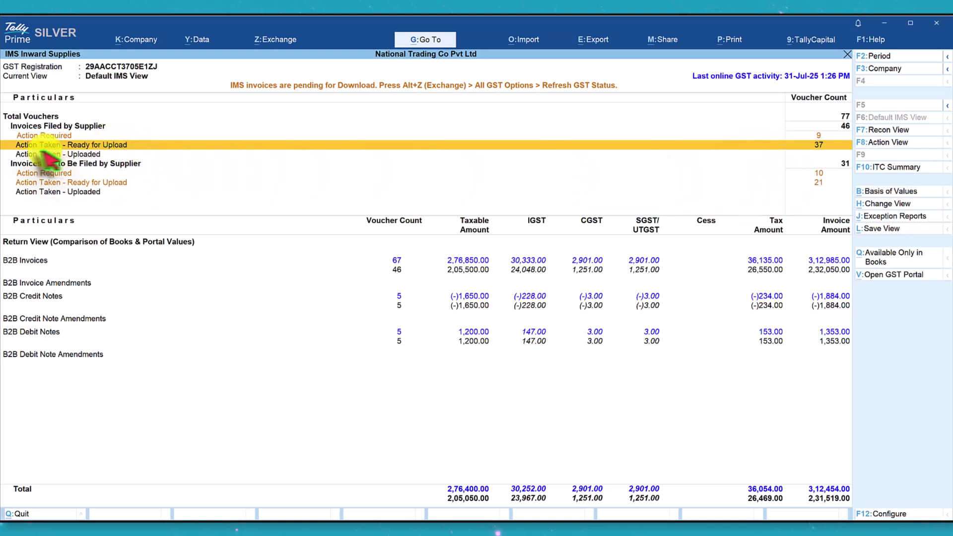
pyautogui.click(102, 145)
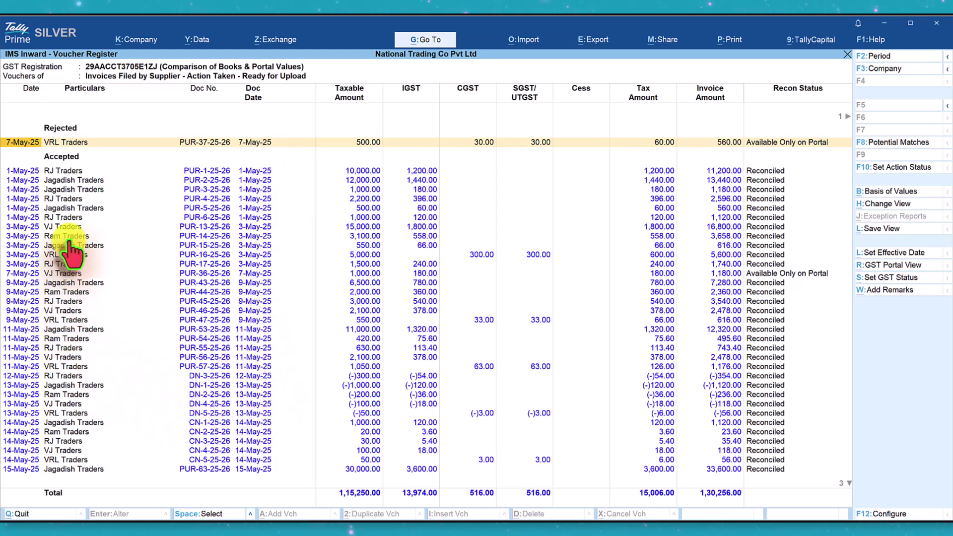
# - Select the 1-May-25 RJ Traders invoice PUR-1-25-26
pyautogui.click(253, 171)
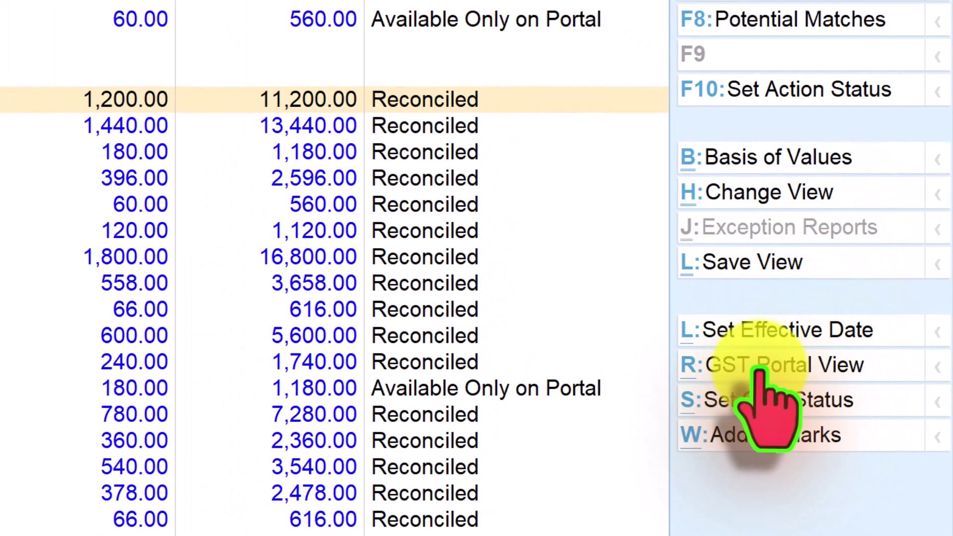
# - Check invoice PUR-1-25-26 in GST Portal View (Accepted, previously No Action), then close it
pyautogui.click(821, 370)
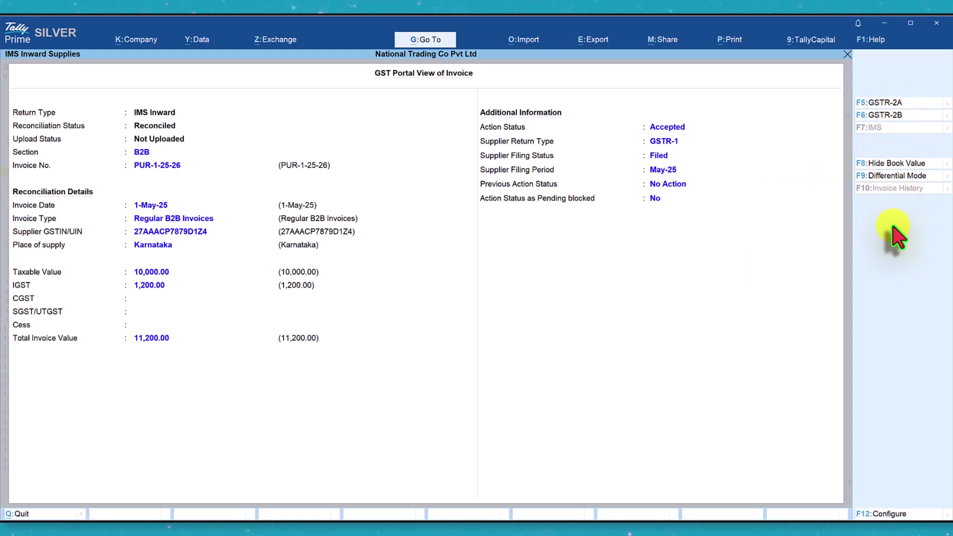
pyautogui.press('Escape')
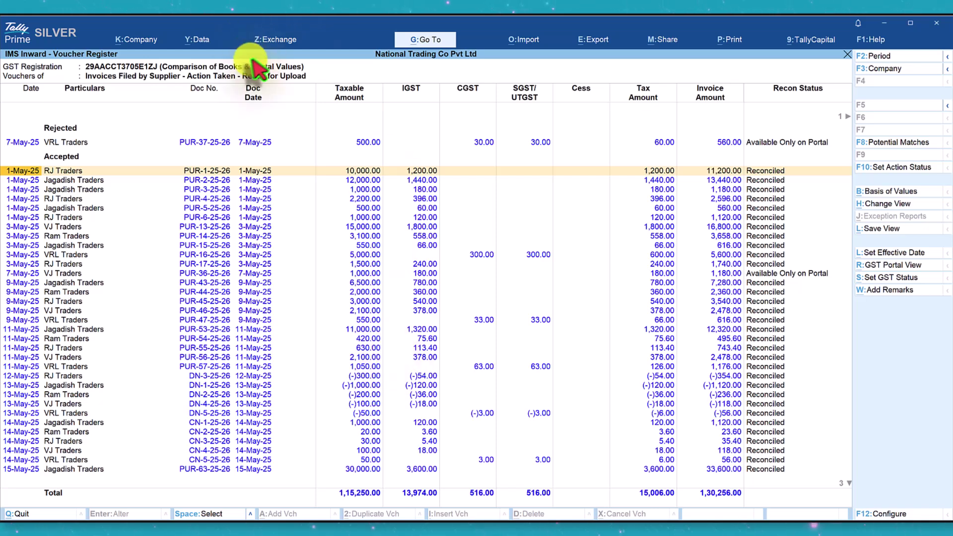
# - Bring up All GST Options from the Exchange menu
pyautogui.click(276, 44)
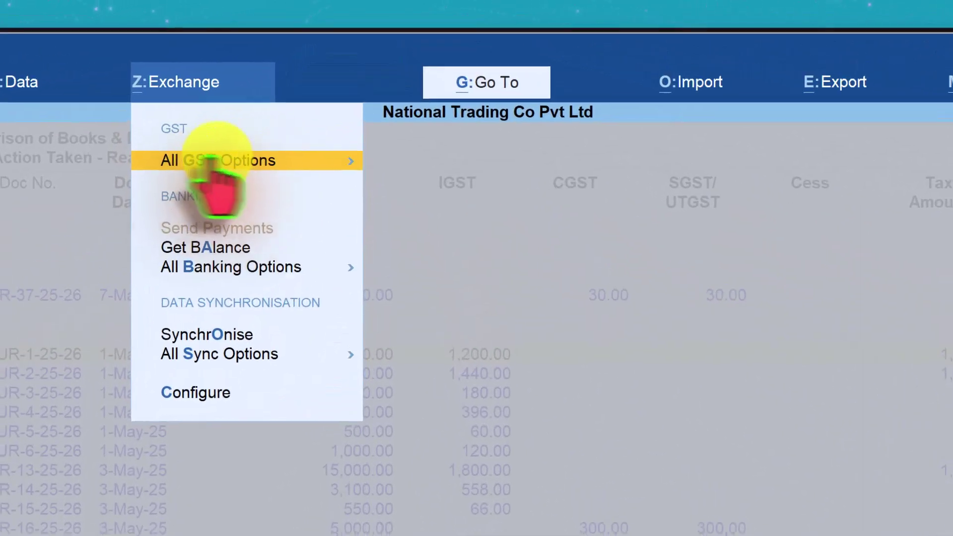
pyautogui.click(206, 162)
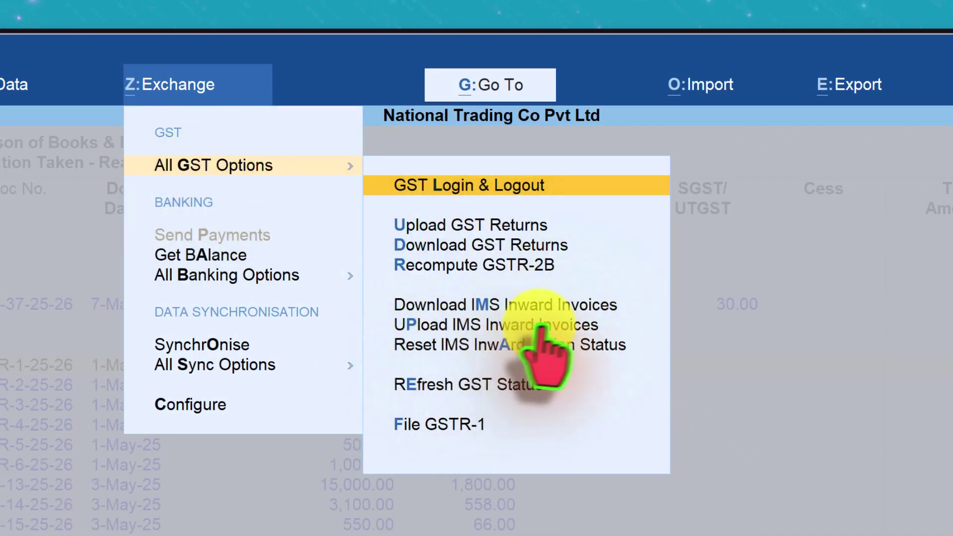
# - Open Upload IMS Inward Invoices and send the 58 invoices' action statuses online
pyautogui.click(451, 323)
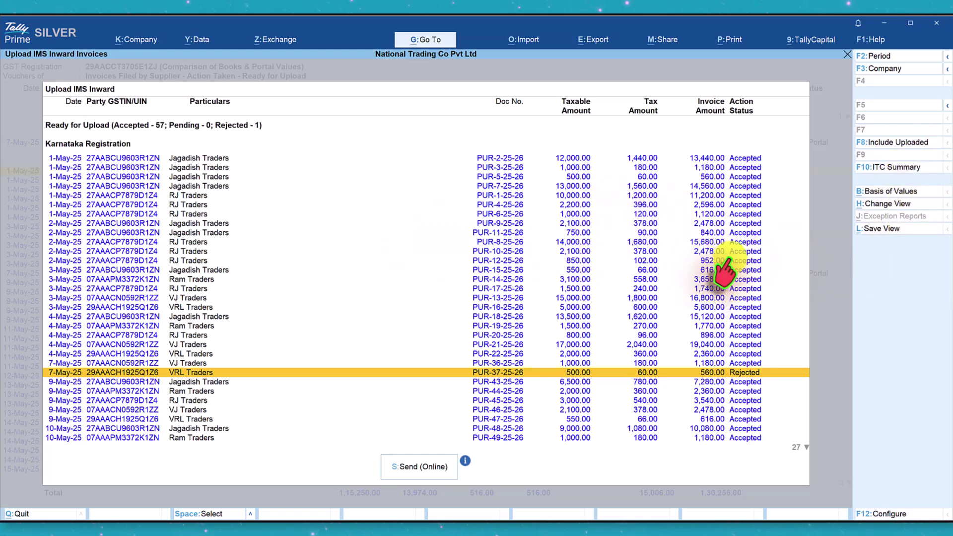
pyautogui.click(417, 469)
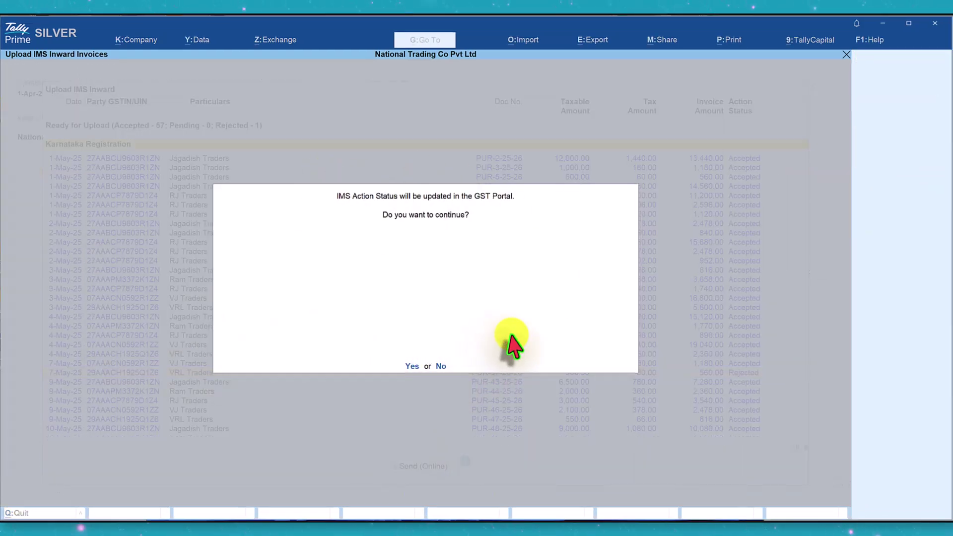
# - Confirm updating statuses on the GST portal, then log in with the received OTP to upload
pyautogui.press('y')
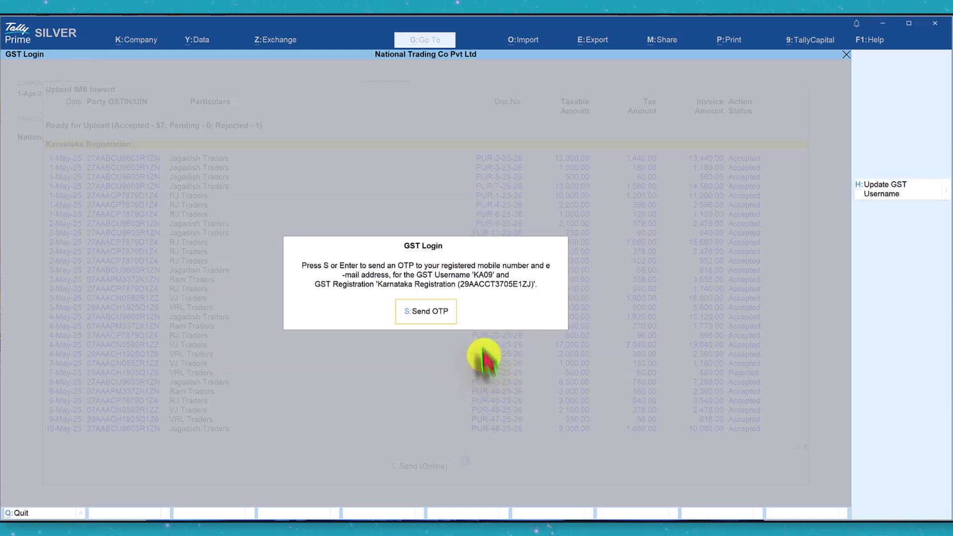
pyautogui.click(426, 311)
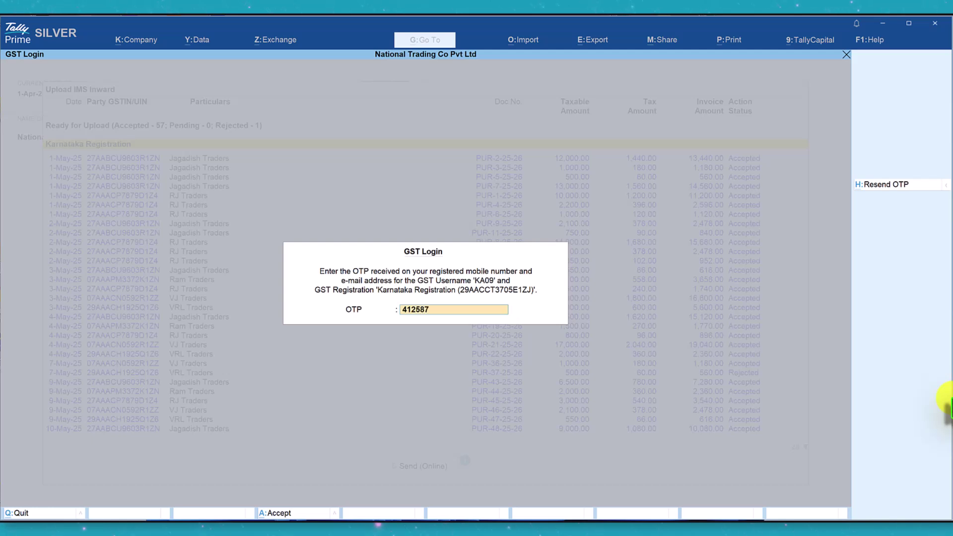
pyautogui.press('Return')
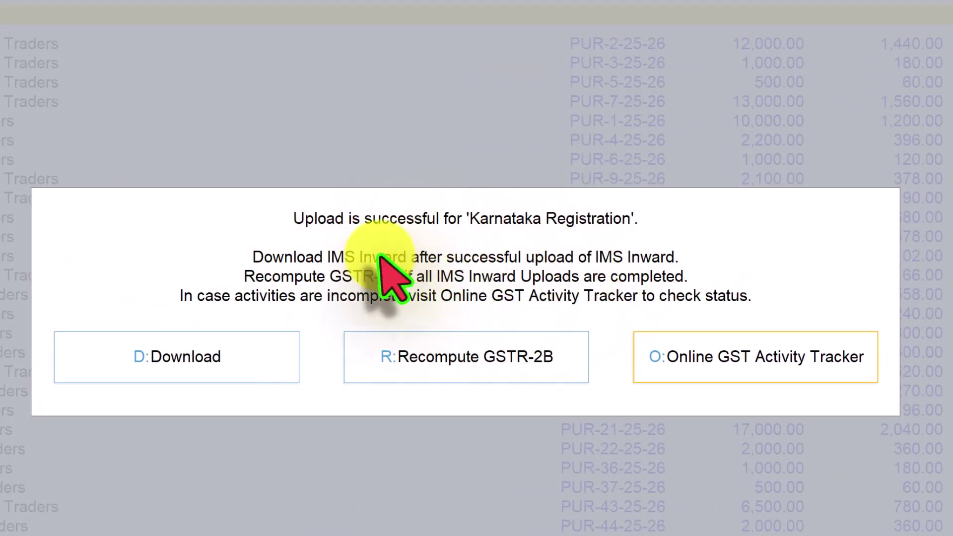
# - Recompute GSTR-2B on the portal for Karnataka Registration for the May-25 period
pyautogui.click(454, 365)
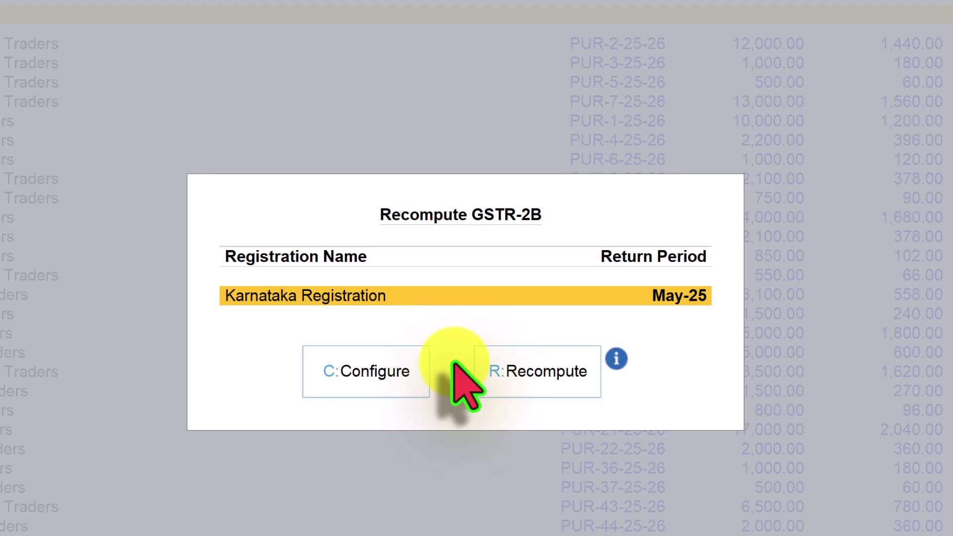
pyautogui.click(541, 392)
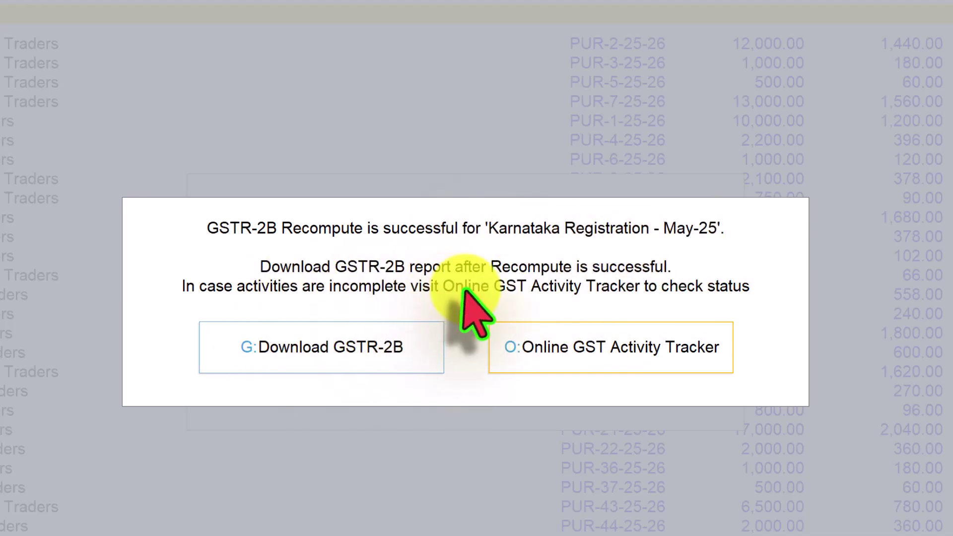
# - Dismiss the recompute success message to return to the now-empty Upload IMS Inward report
pyautogui.click(334, 350)
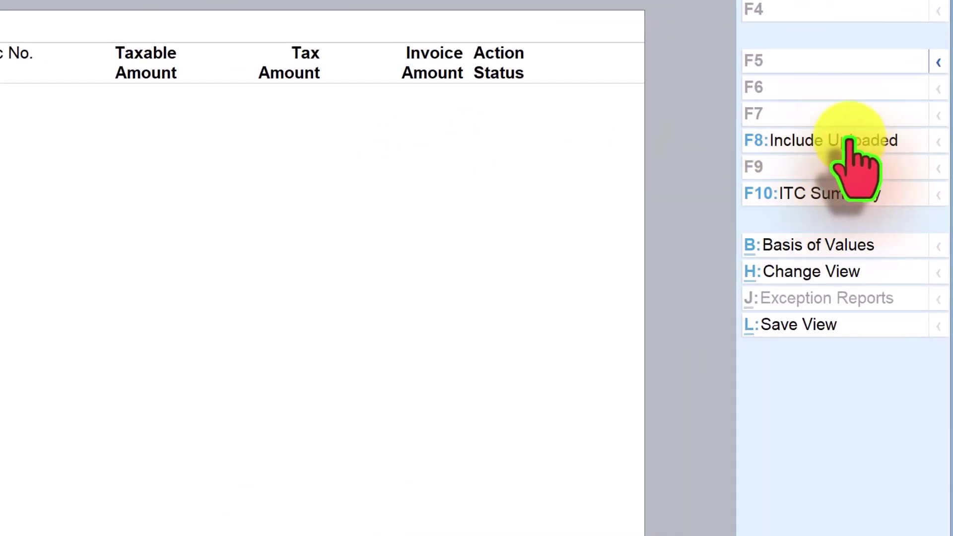
# - Include already-uploaded invoices (F8) to show 57 Accepted and 1 Rejected
pyautogui.click(849, 143)
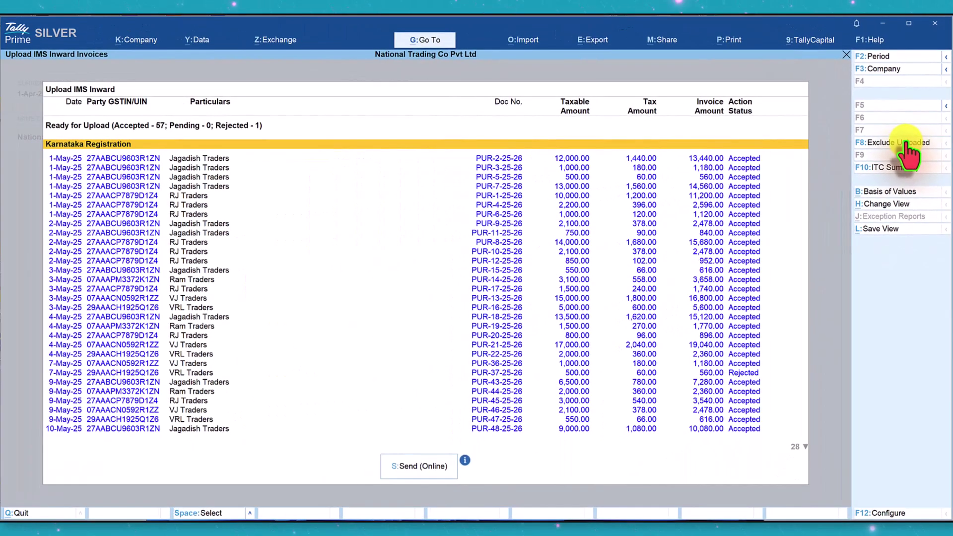